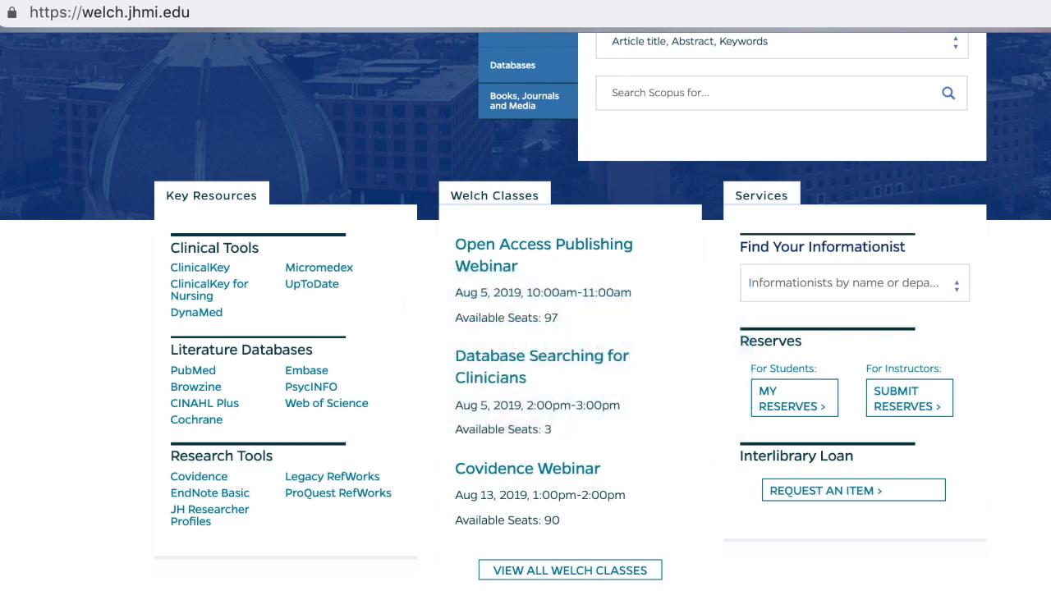
Open the Interlibrary Loan item request service from the Welch Medical Library home page
scroll(990, 368, "down", 1)
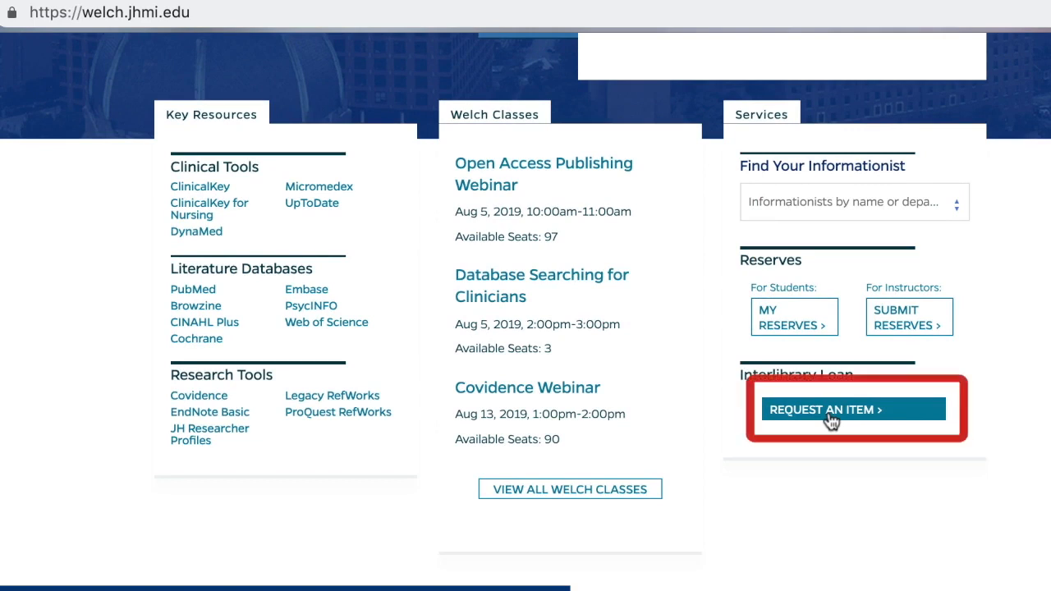
left_click(831, 421)
key("Tab")
key("Return")
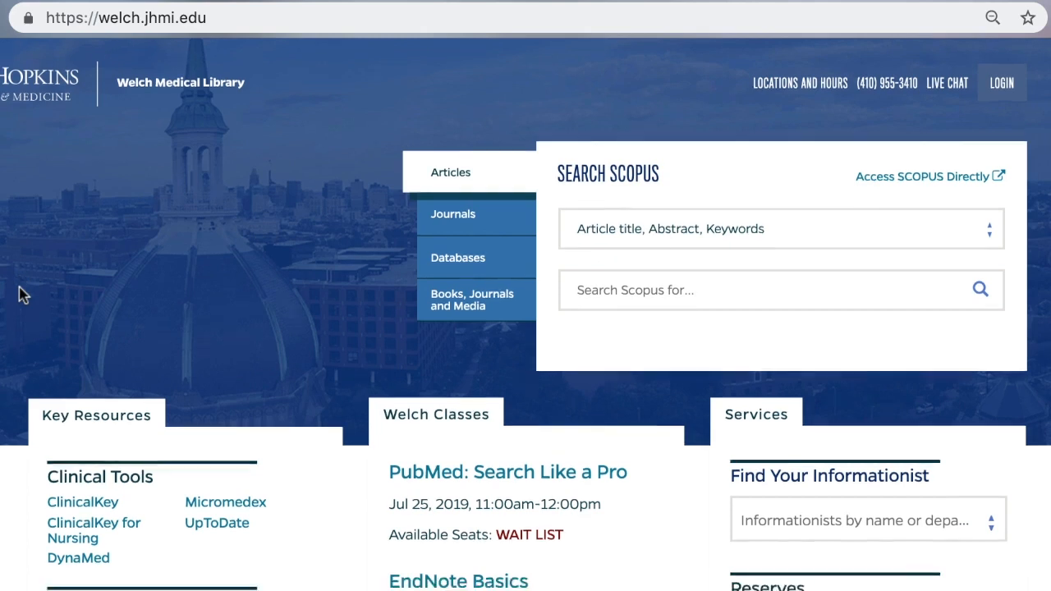
Open PubMed from the library's literature databases and follow the erythema chronicum migrans article's Find It @ JH link through login
scroll(22, 295, "down", 5)
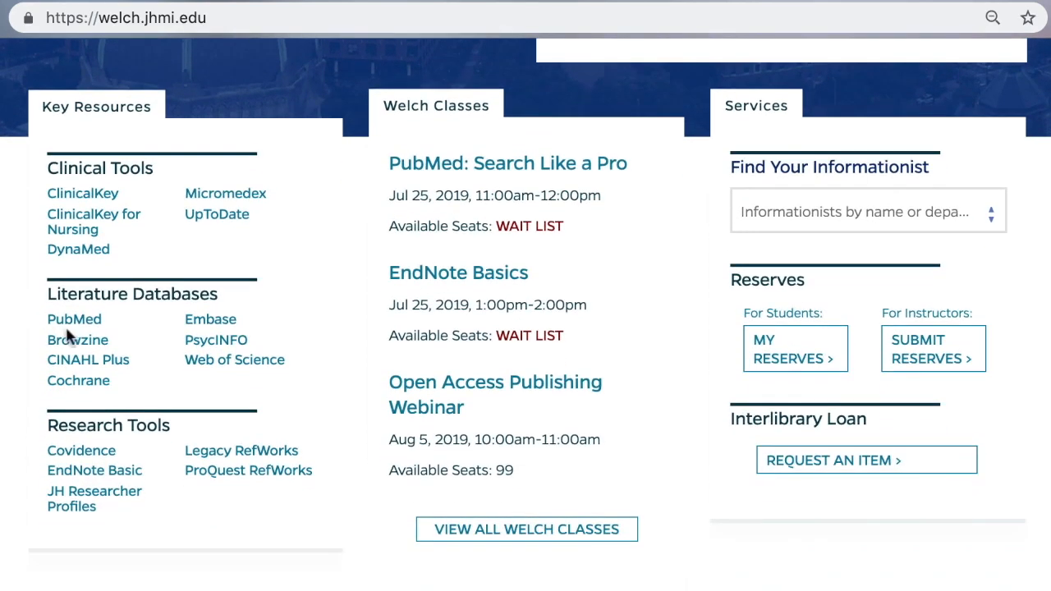
left_click(71, 326)
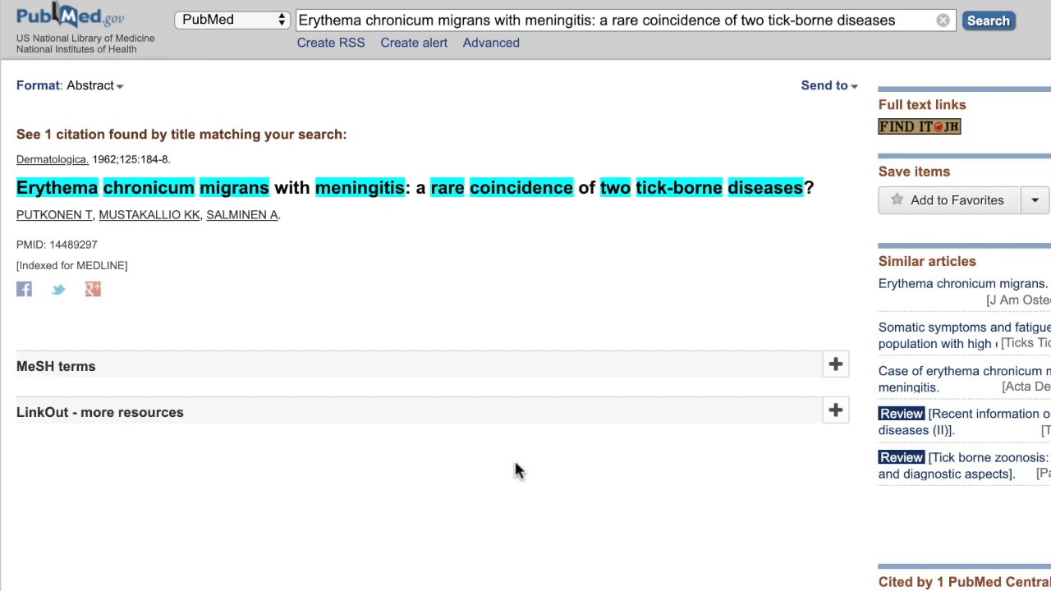
left_click(908, 132)
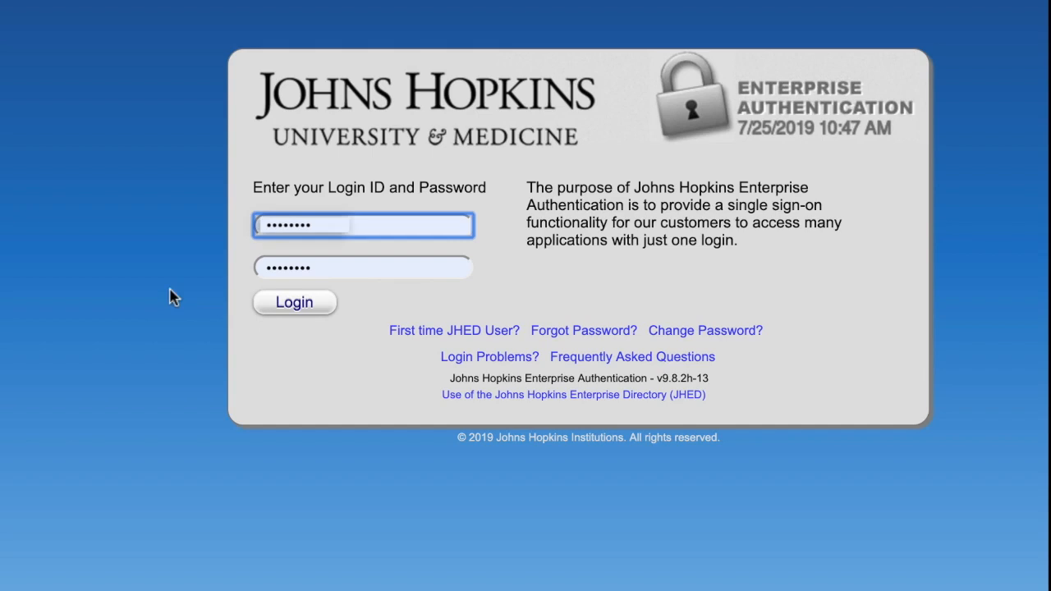
left_click(279, 310)
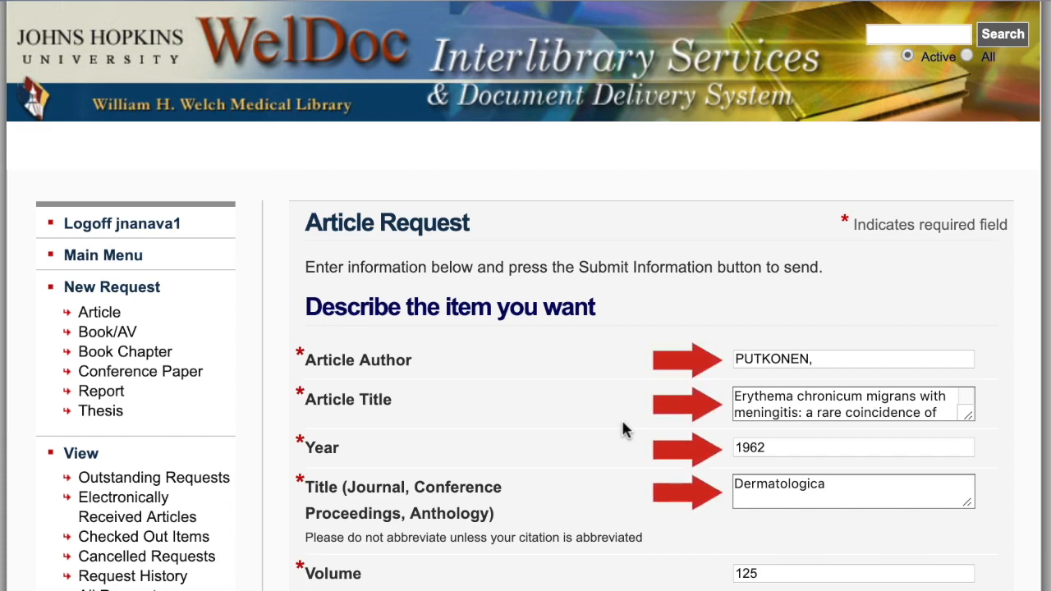
Set the article request's Not Wanted After Date to 09/01/2019 and acceptance of a non-English item to No
scroll(622, 428, "down", 3)
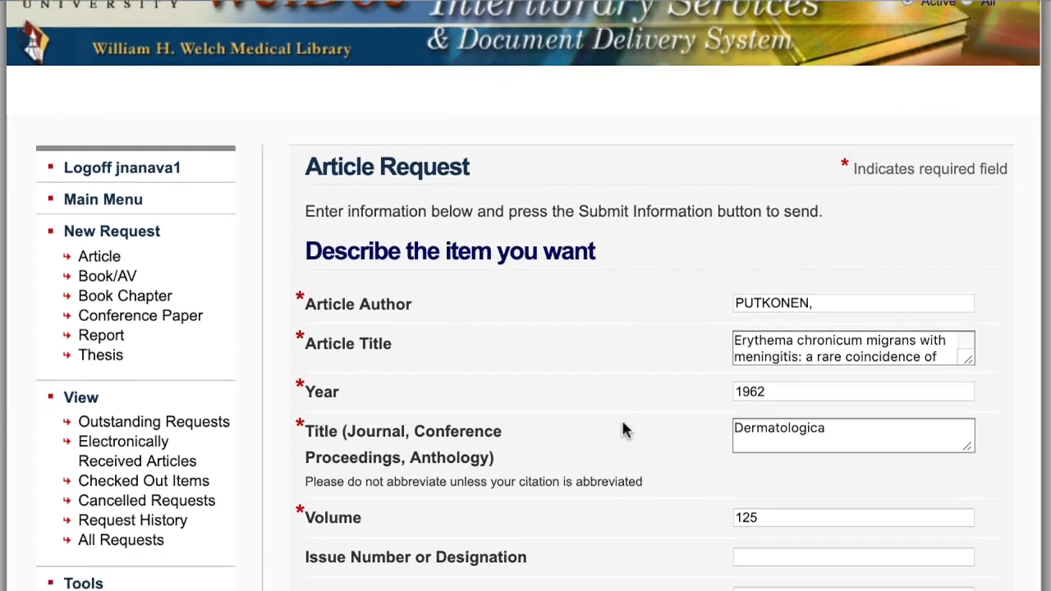
scroll(621, 423, "down", 3)
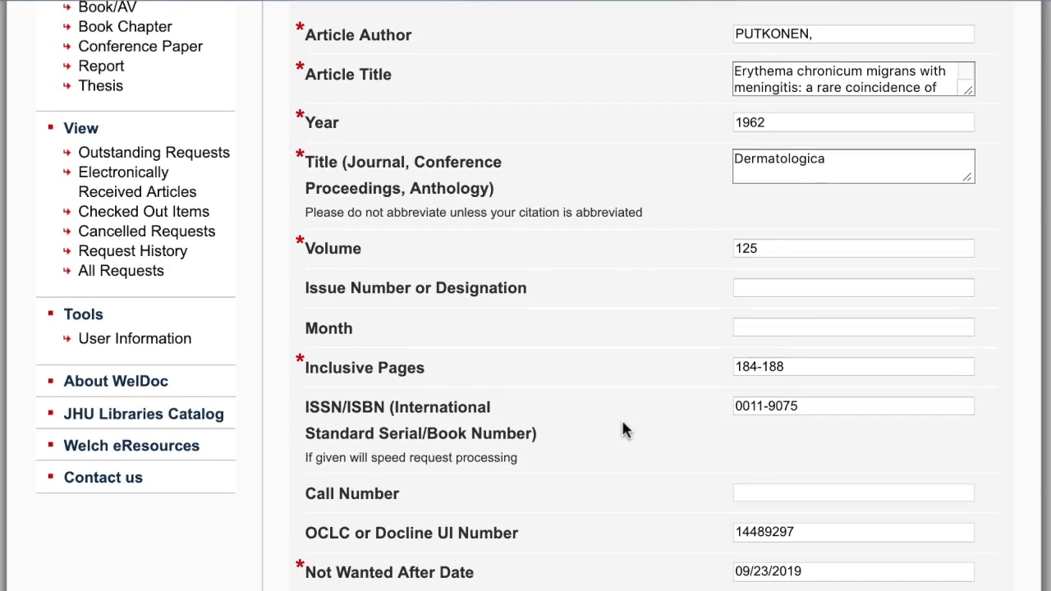
scroll(622, 428, "down", 2)
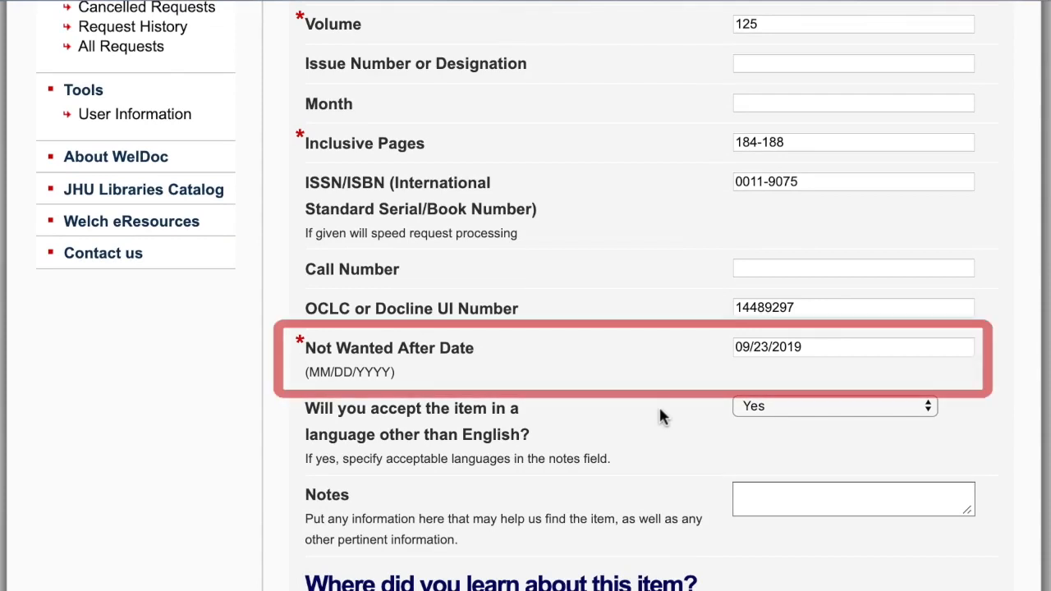
left_click(767, 348)
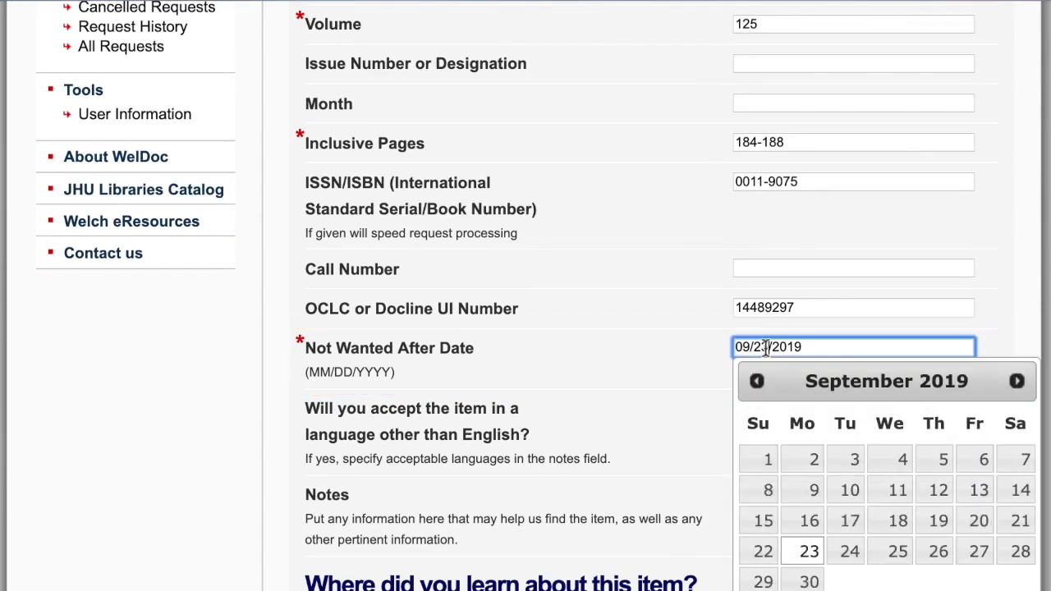
left_click(766, 460)
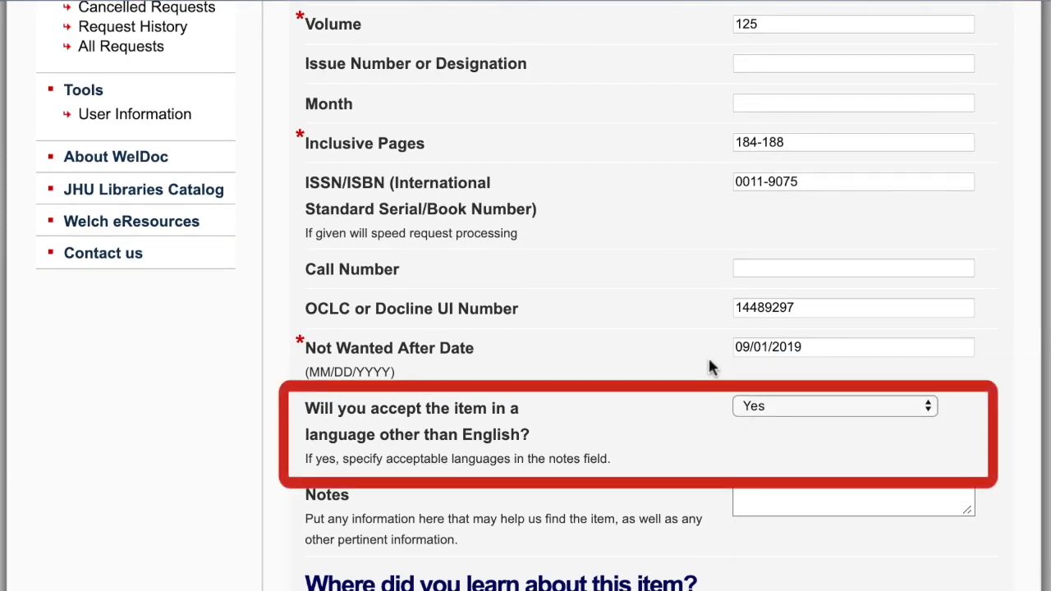
left_click(850, 410)
left_click(821, 424)
Enter the note "Found in PubMed. PMID: 14489297" and submit the article request
key("Tab")
type("Fou")
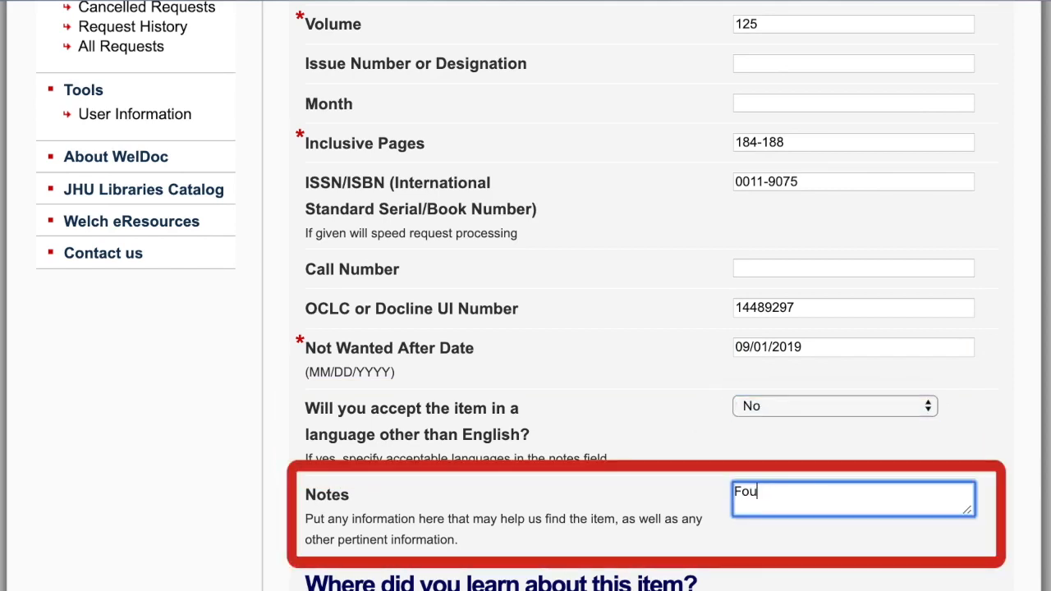
type("nd in PubMed. PMID:")
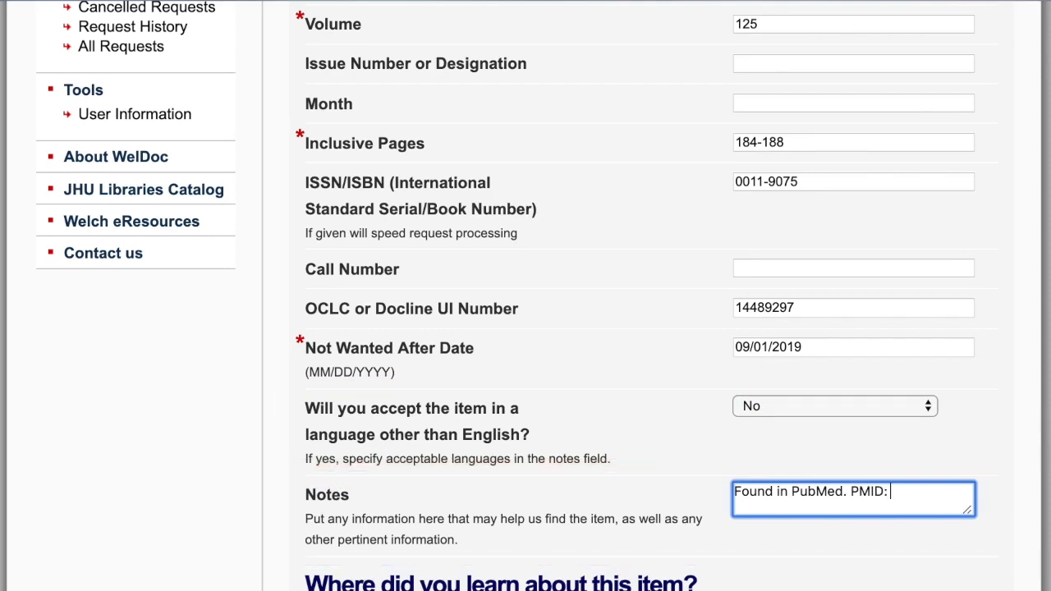
type("14489297")
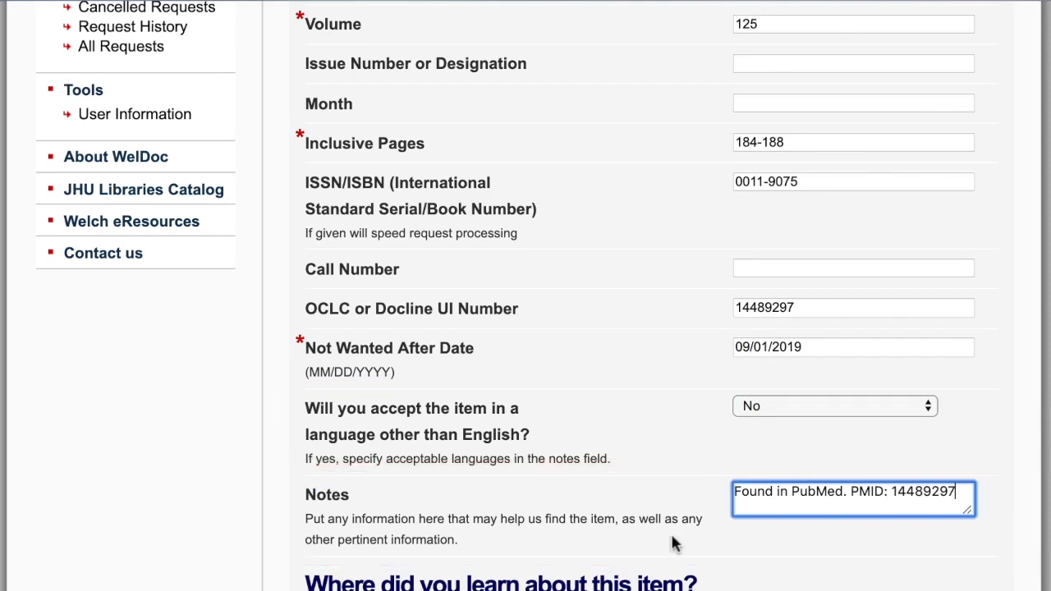
scroll(673, 542, "down", 5)
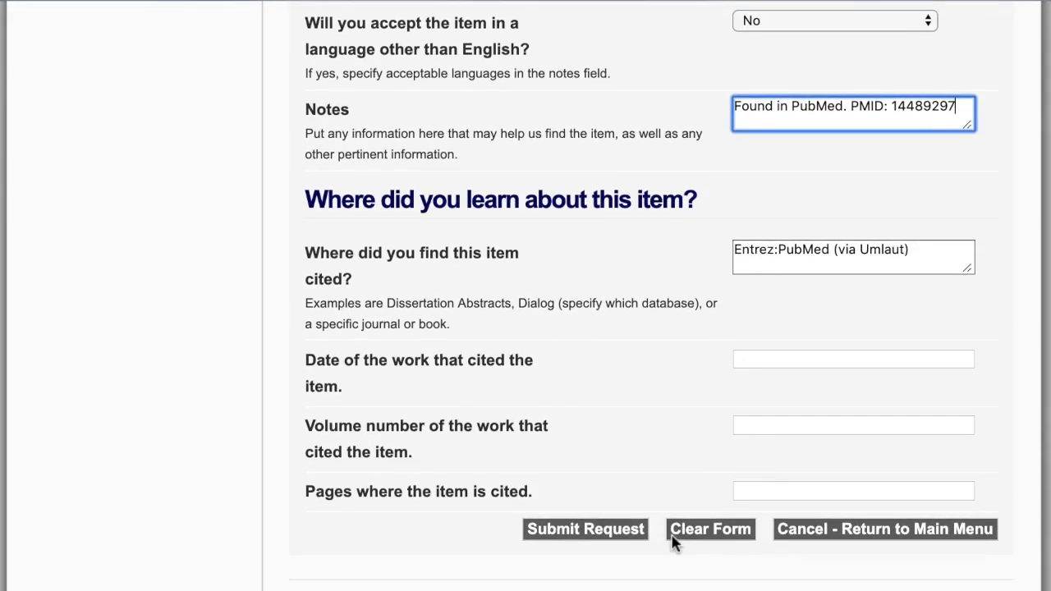
left_click(596, 532)
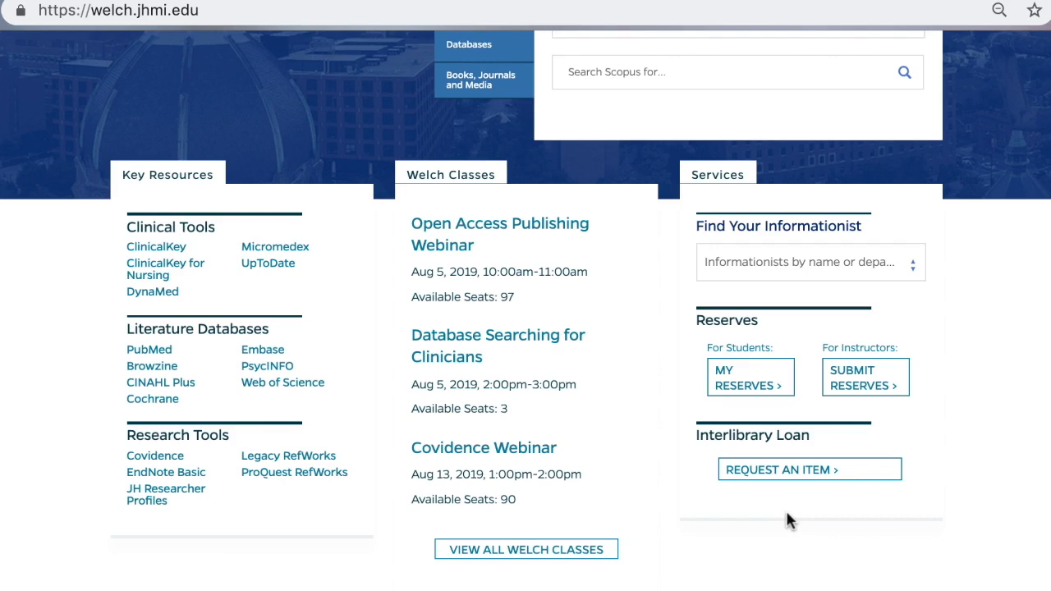
Open WelDoc's electronically received articles from the library home page and view the Dermatologica article's PDF
left_click(765, 470)
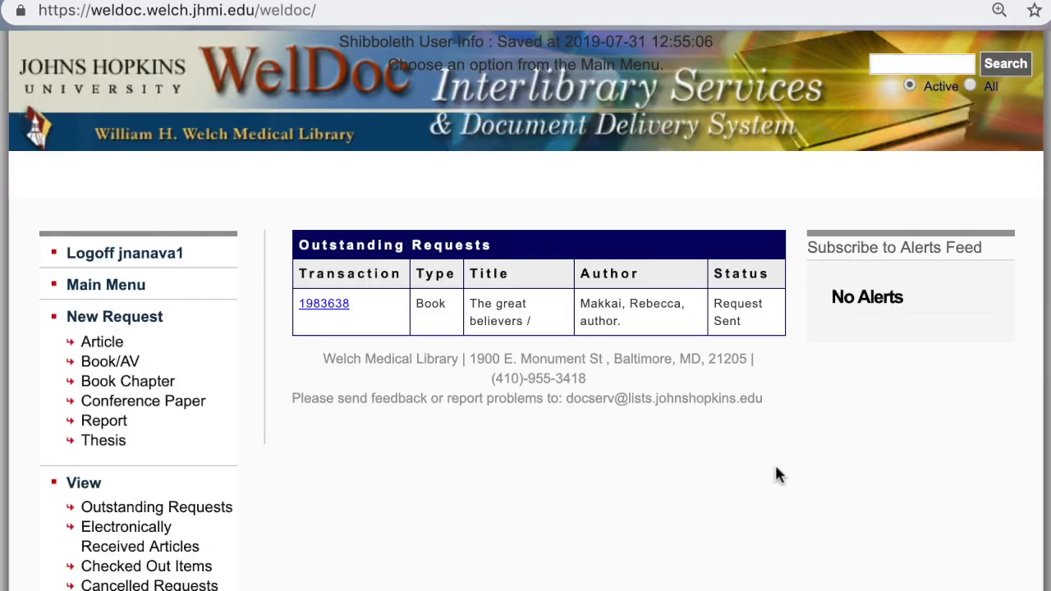
scroll(408, 540, "down", 3)
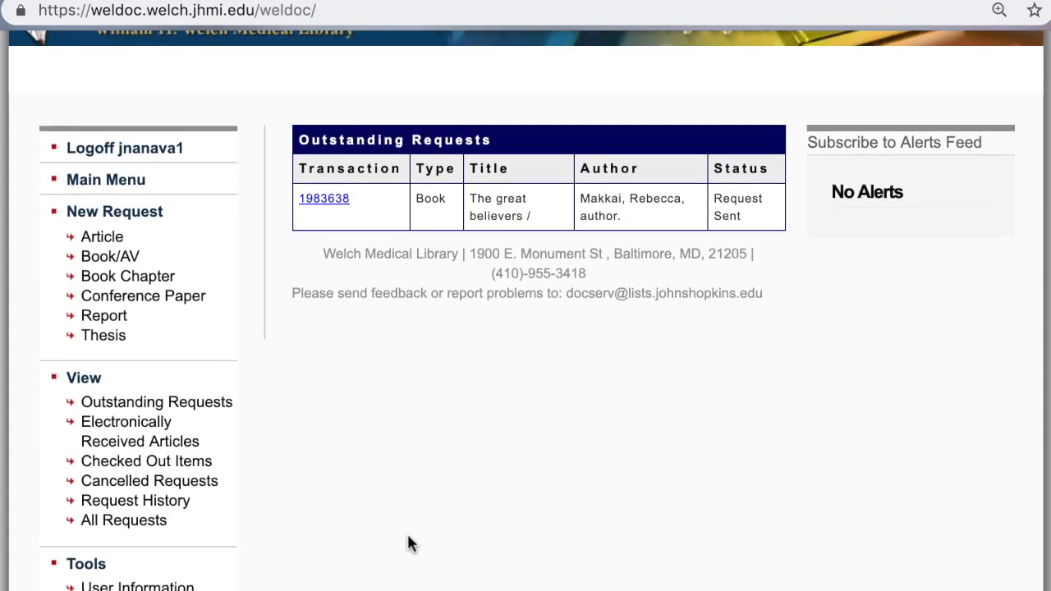
left_click(161, 444)
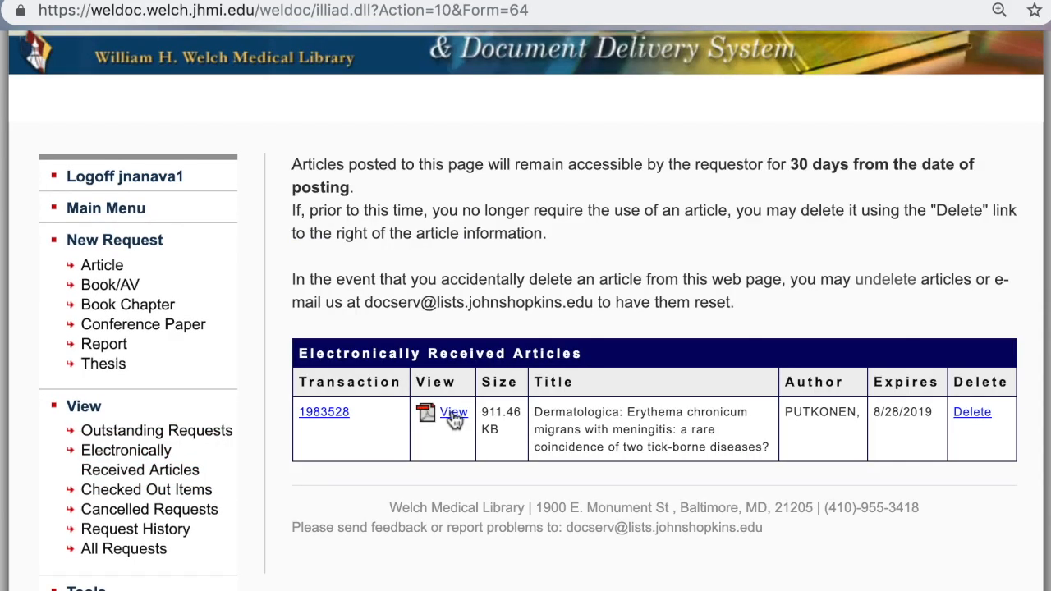
left_click(454, 413)
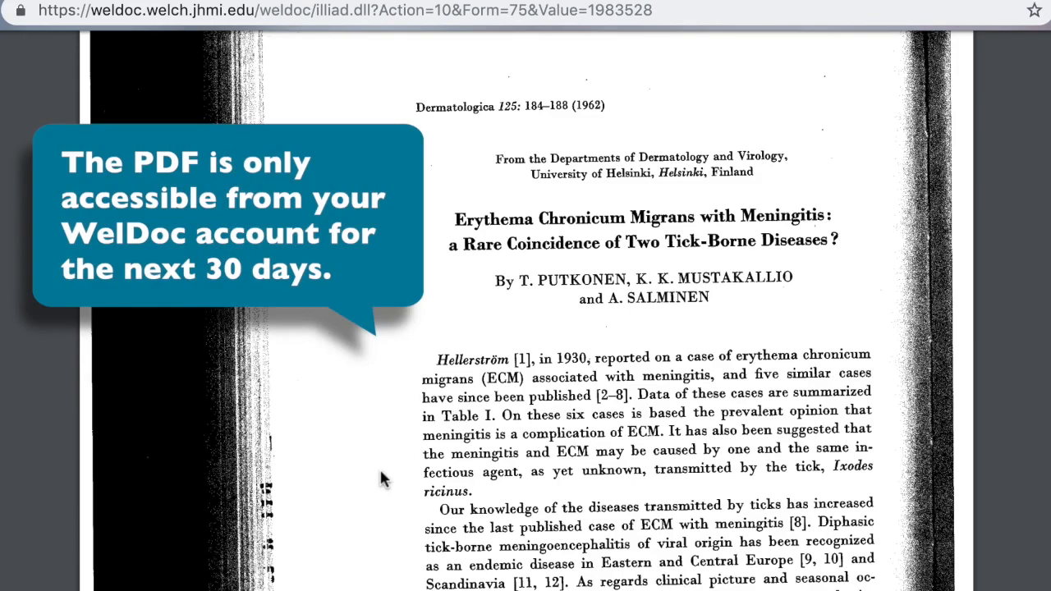
Save the article as a PDF document named ILL-request in the Dropbox folder
right_click(472, 203)
left_click(502, 323)
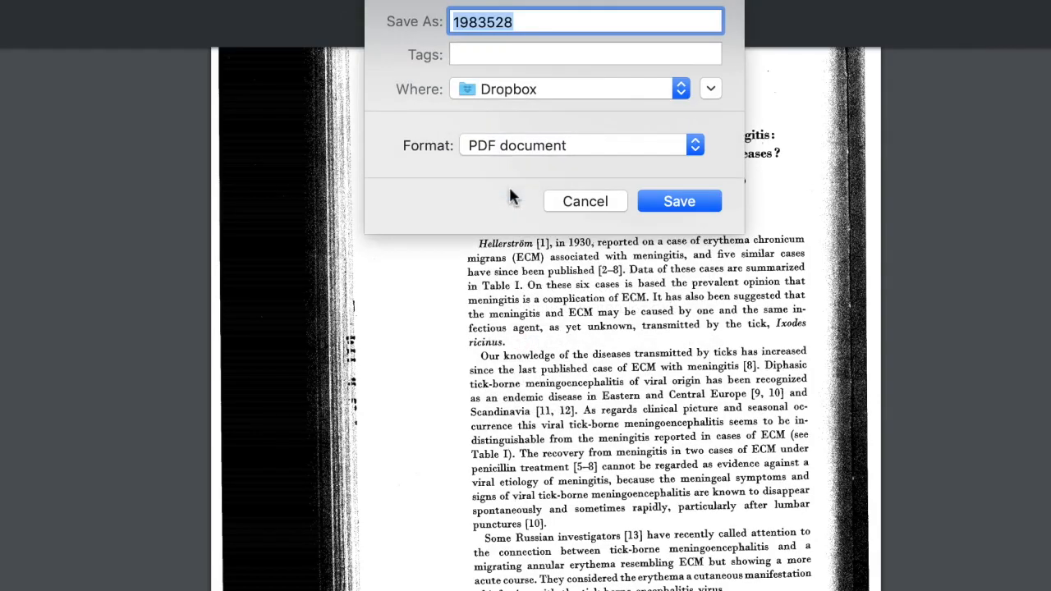
key("BackSpace")
type("ILL")
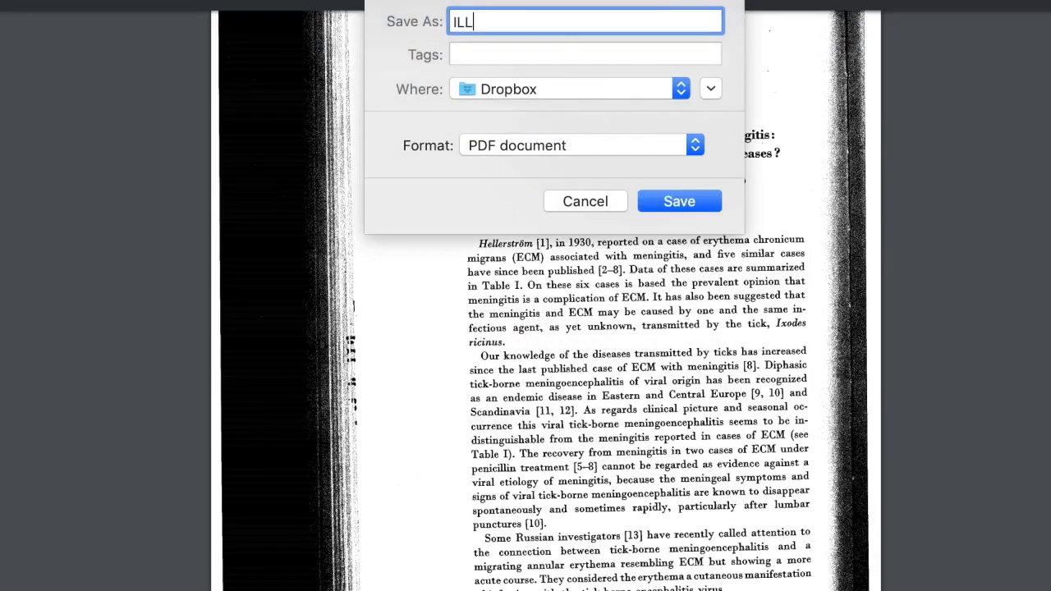
type("-request")
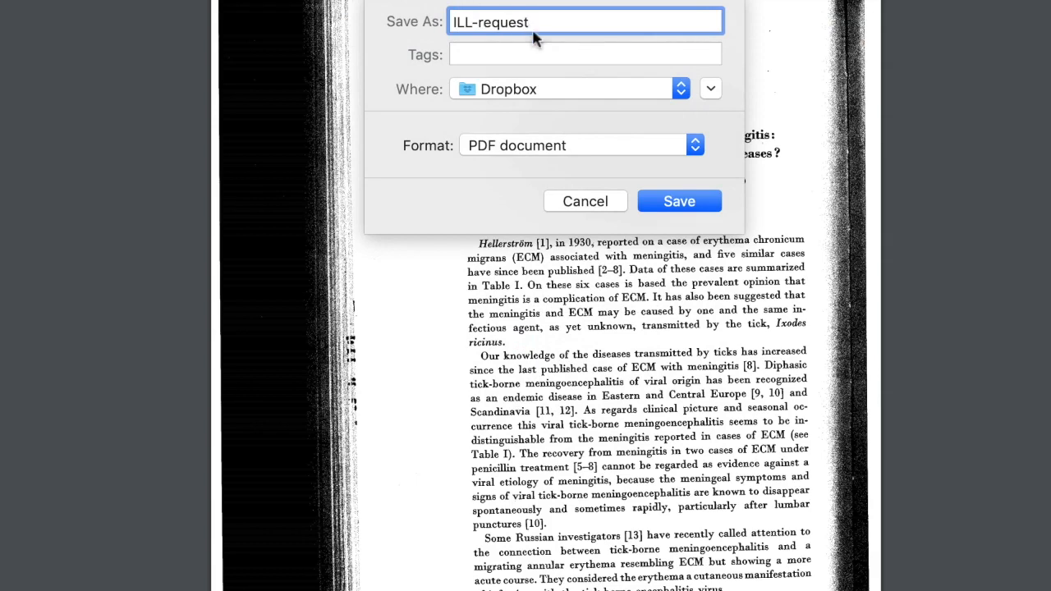
left_click(669, 203)
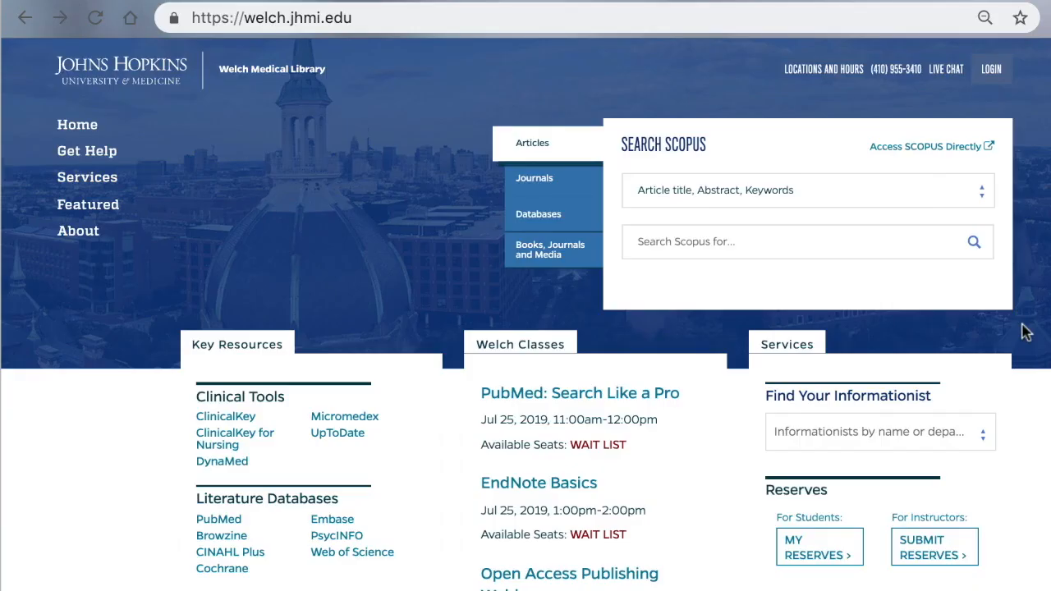
Open a new Book Chapter request in WelDoc through the library's Interlibrary Loan service
scroll(1025, 332, "down", 3)
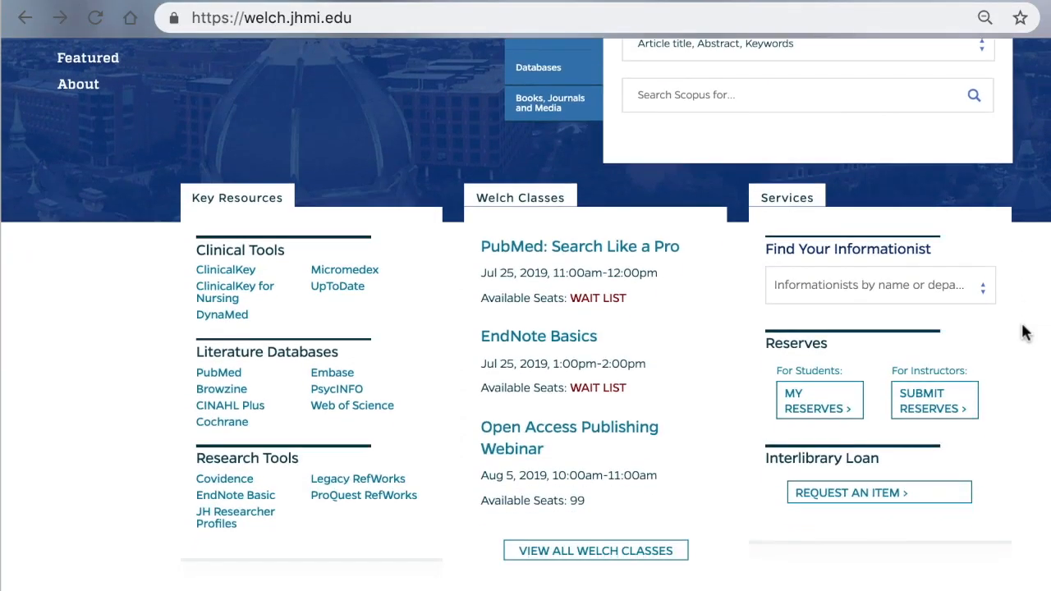
left_click(902, 463)
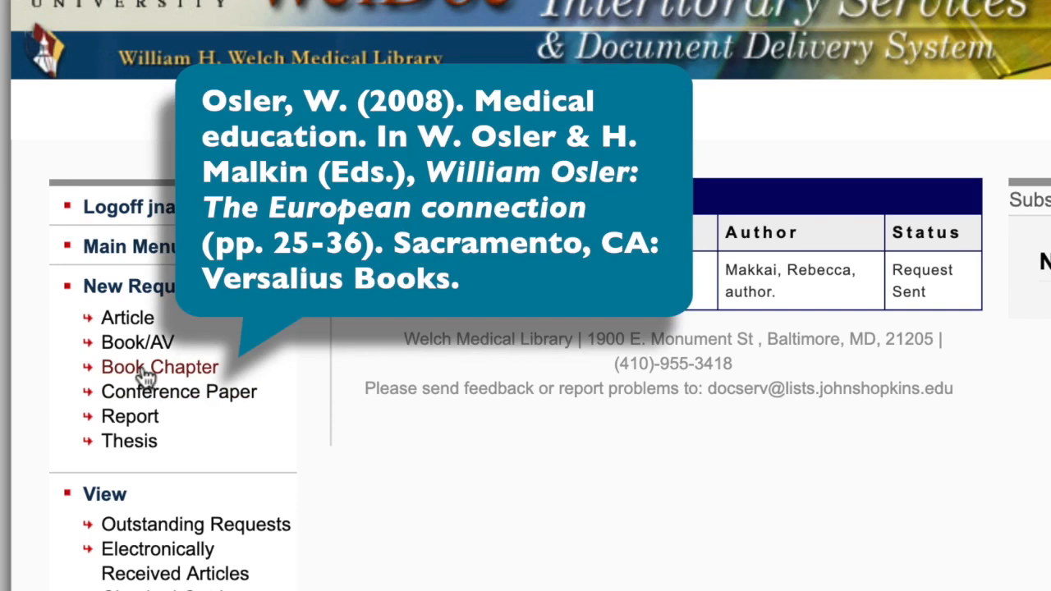
left_click(146, 370)
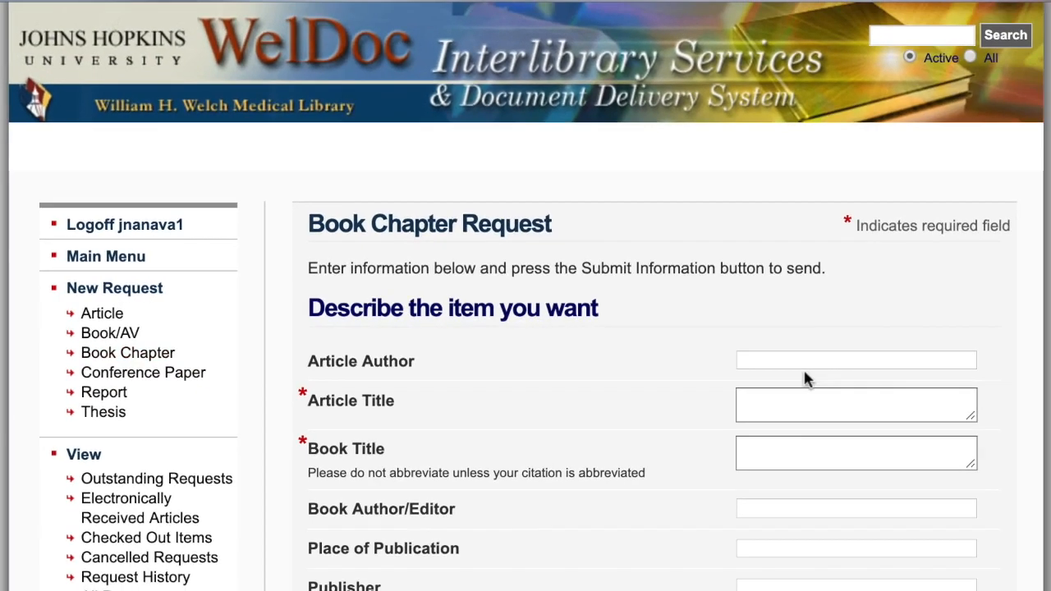
Fill in the article title "medical education", book title "William Osler : the European connection" and inclusive pages 25-36
left_click(747, 399)
type("medical education")
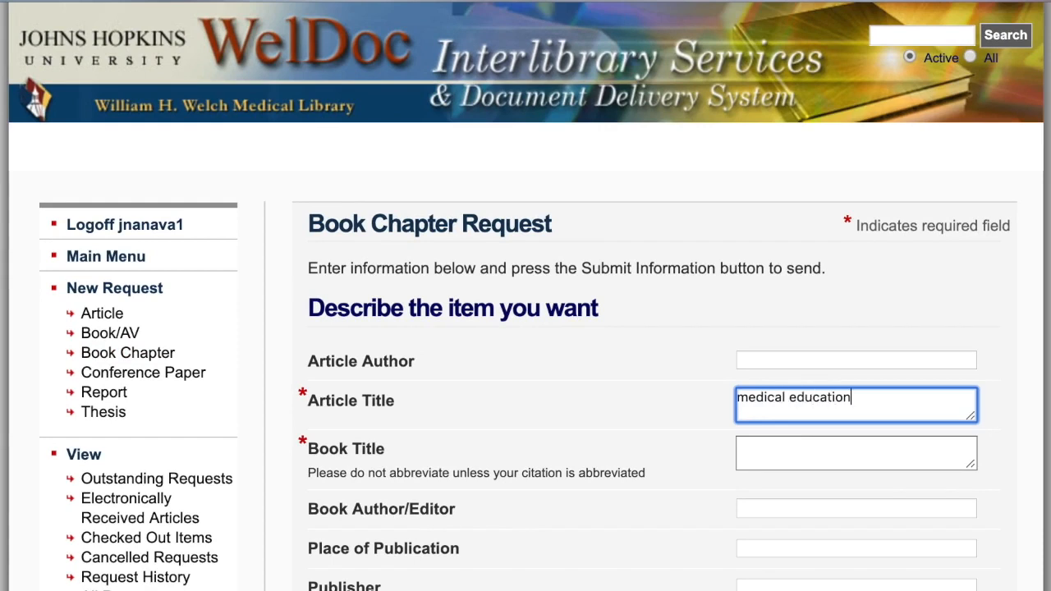
left_click(793, 454)
type("William Osler : the European connection")
scroll(692, 478, "down", 5)
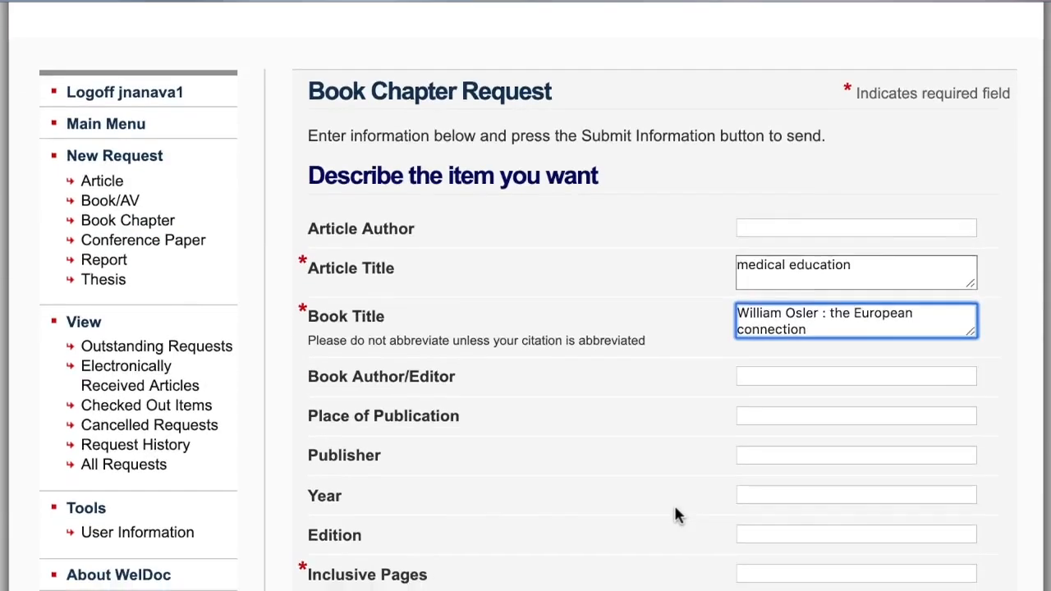
left_click(772, 355)
type("25-36")
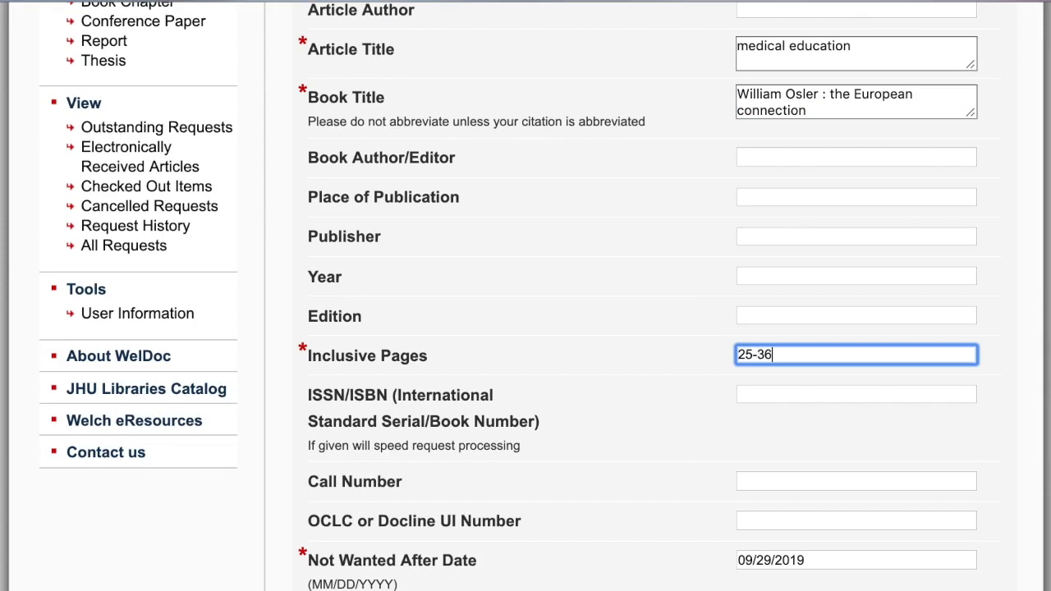
key("Tab")
Set the chapter request's Not Wanted After Date to 09/01/2019 and decline languages other than English
scroll(666, 408, "down", 4)
left_click(755, 267)
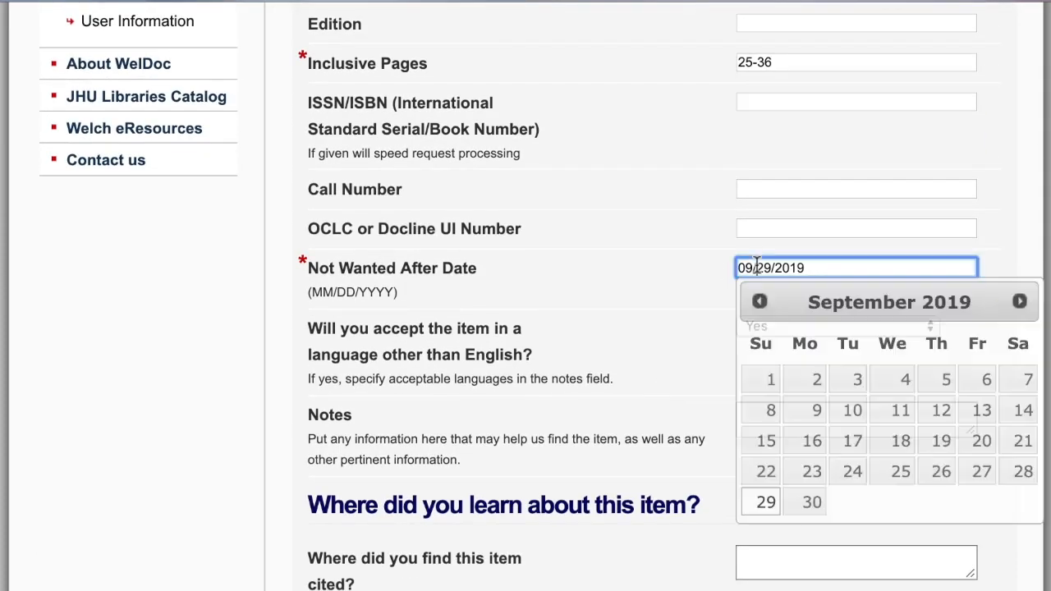
left_click(756, 382)
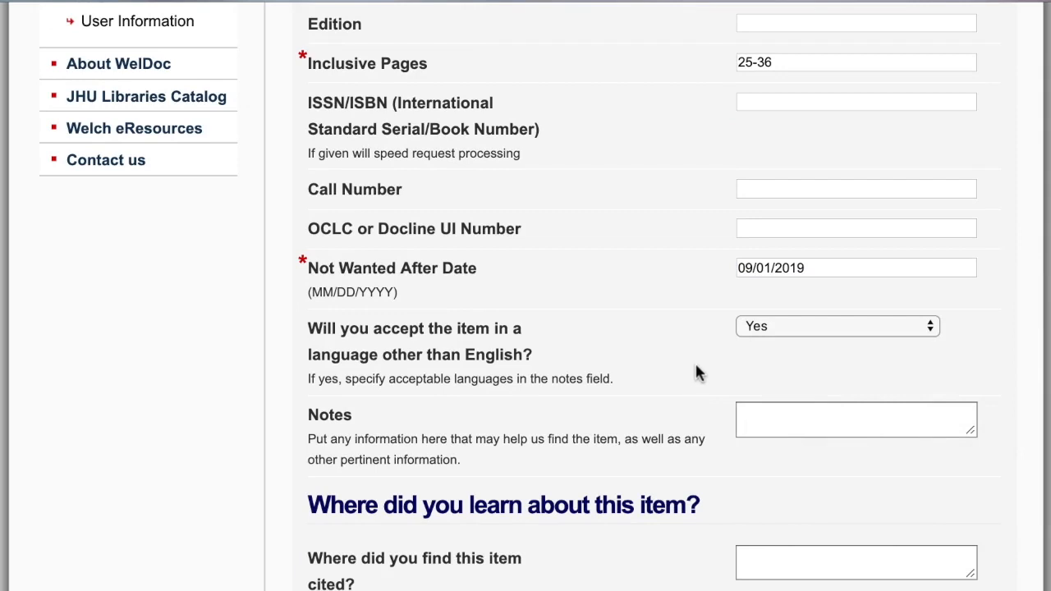
left_click(747, 327)
left_click(752, 348)
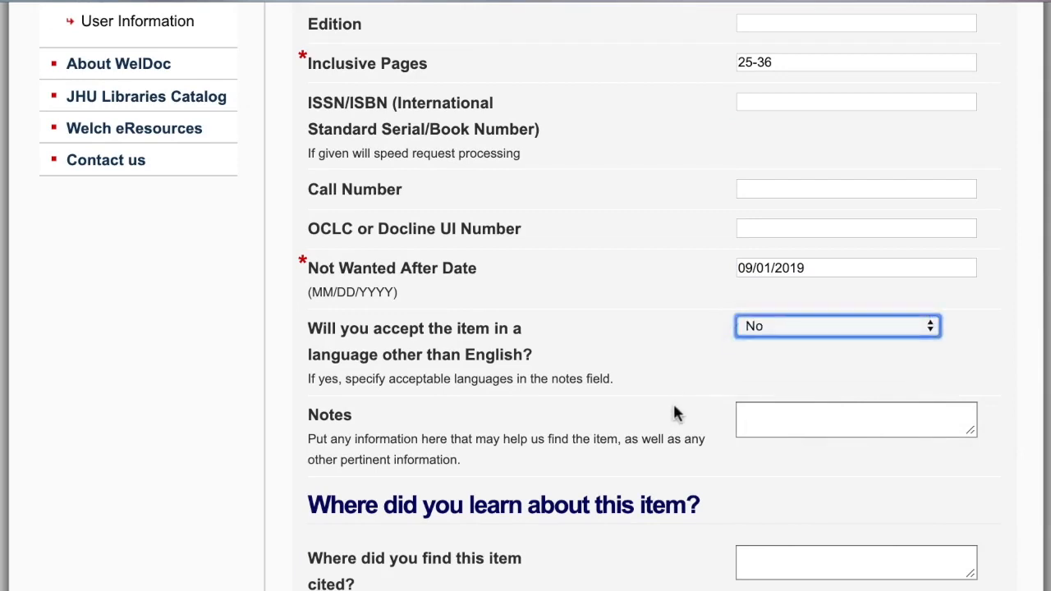
Submit the book chapter request with the citation source fields left blank
scroll(674, 408, "down", 5)
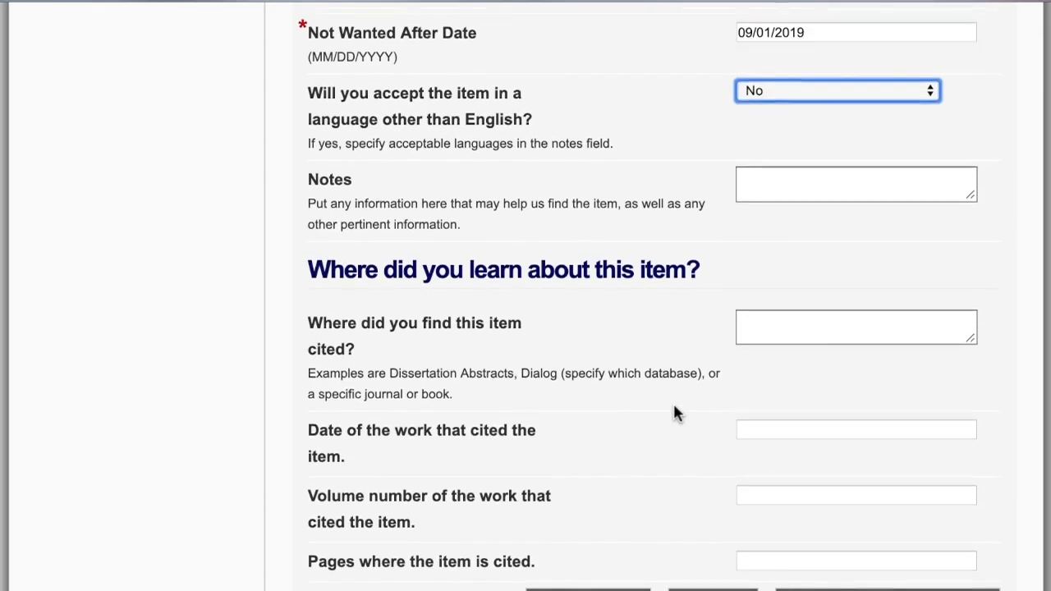
scroll(673, 406, "down", 3)
left_click(557, 488)
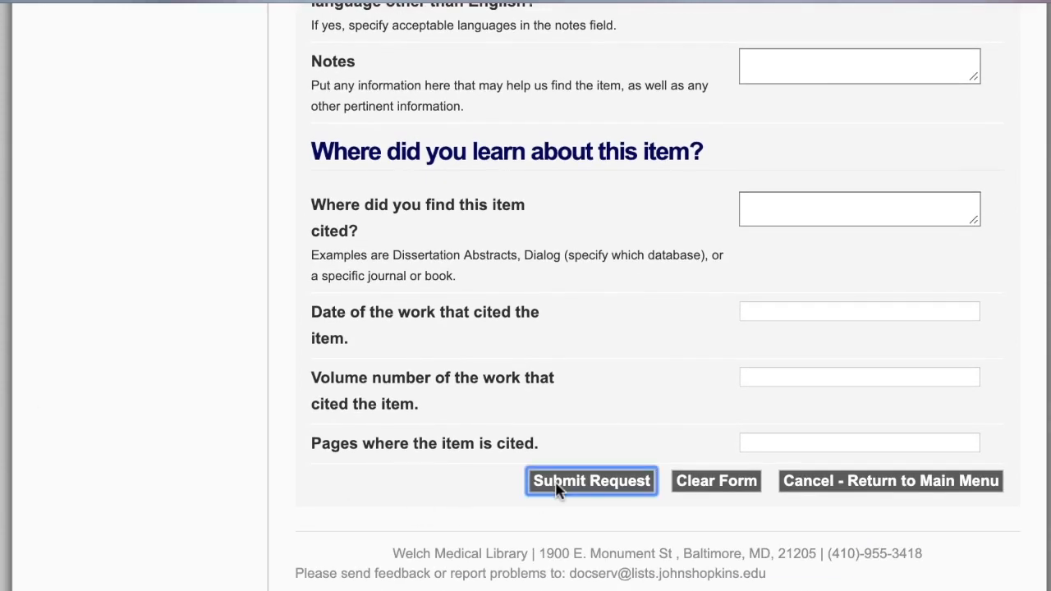